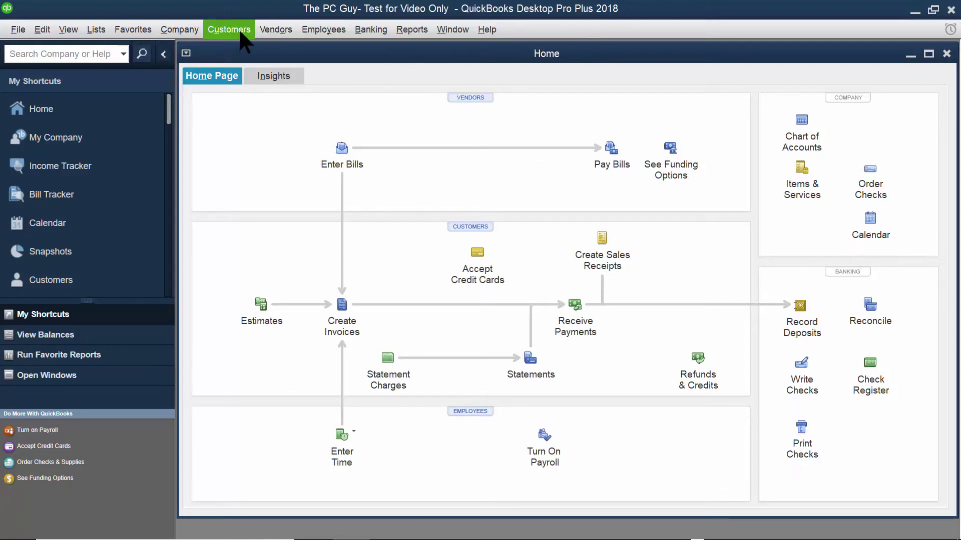
# Start changing the Admin password and enter the new password, moving to the confirm field.
pyautogui.click(181, 30)
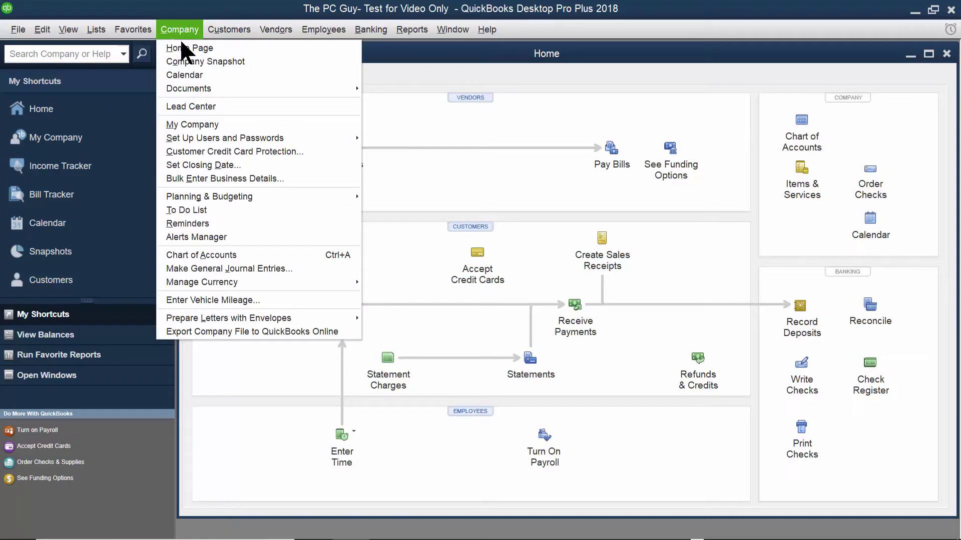
pyautogui.moveTo(189, 139)
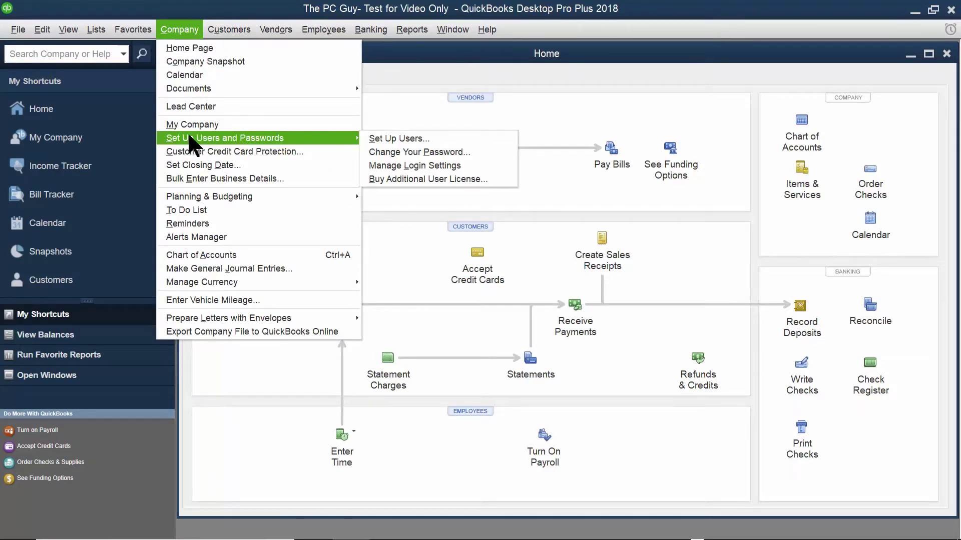
pyautogui.click(432, 154)
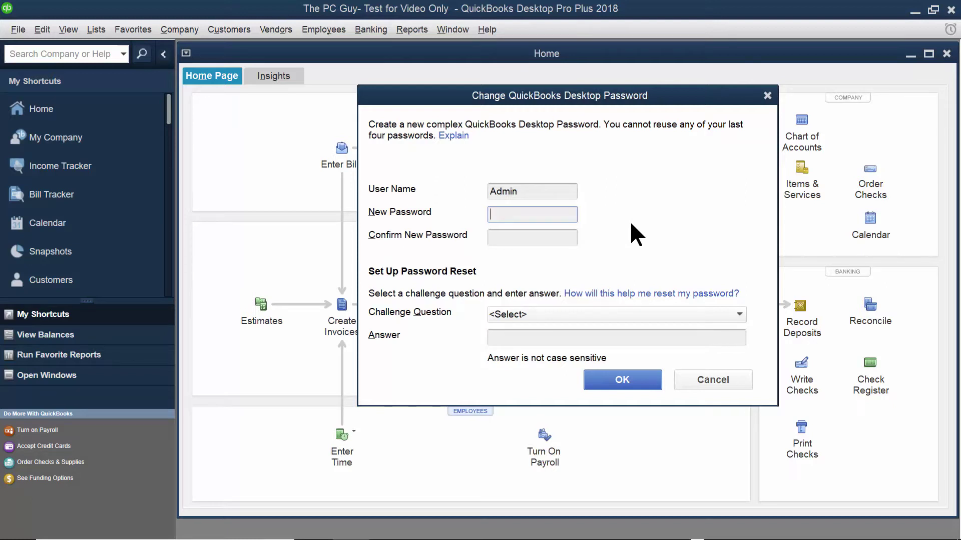
pyautogui.write('••••••••••')
pyautogui.press('Tab')
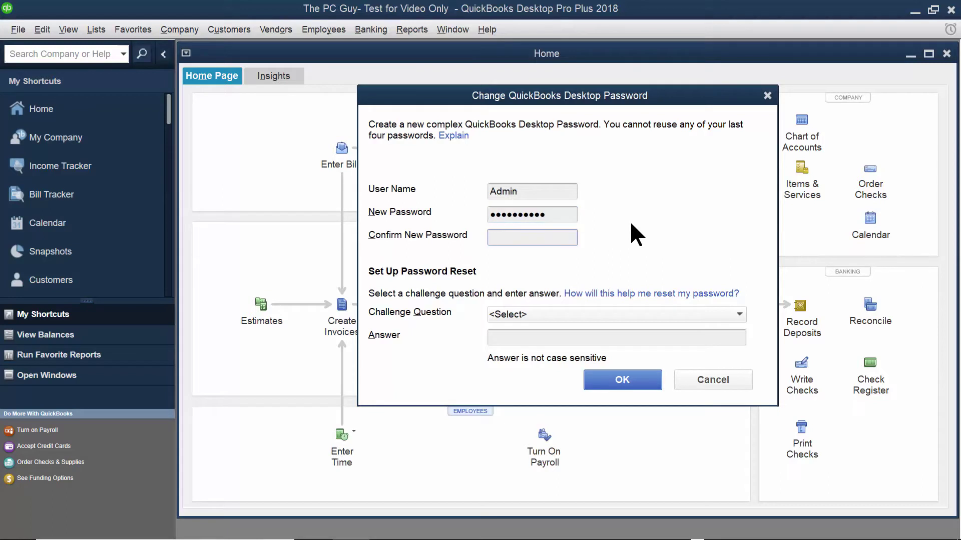
pyautogui.write('••••••••••')
# Set 'Name of oldest niece' as the challenge question, enter its answer, and save.
pyautogui.click(725, 315)
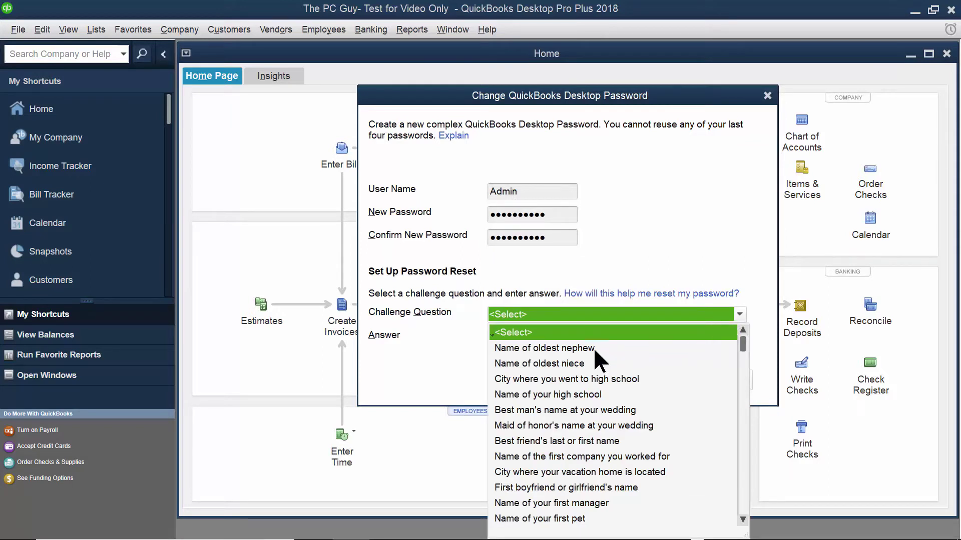
pyautogui.click(564, 364)
pyautogui.click(570, 338)
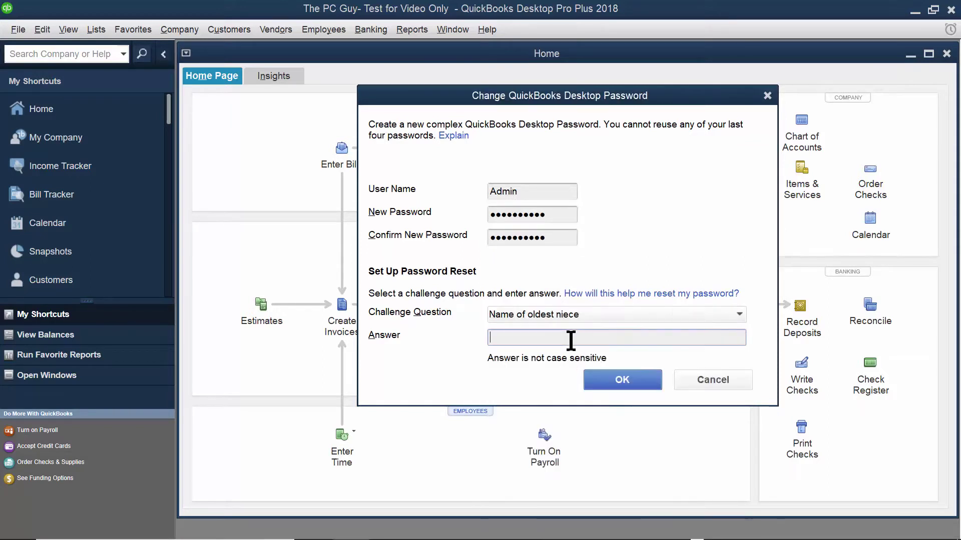
pyautogui.write('sabrina')
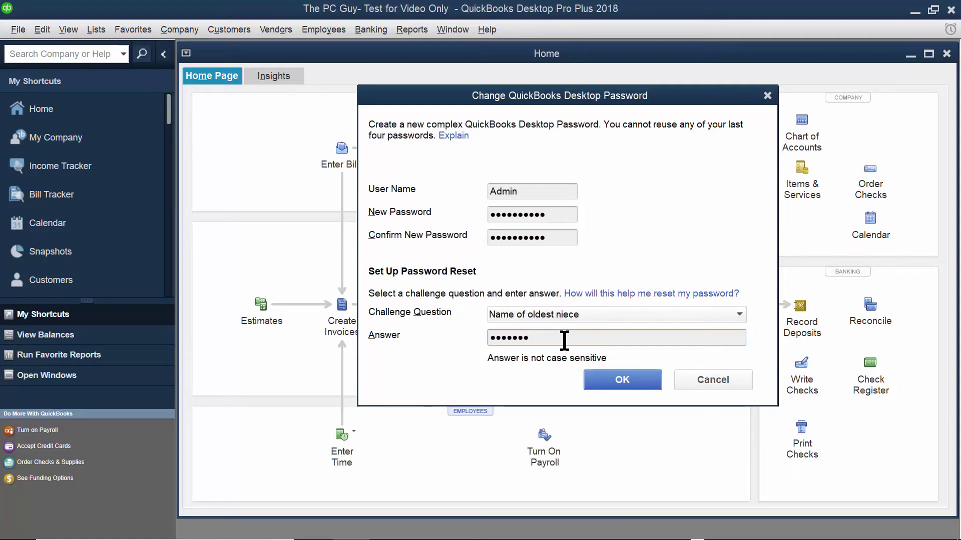
pyautogui.click(623, 380)
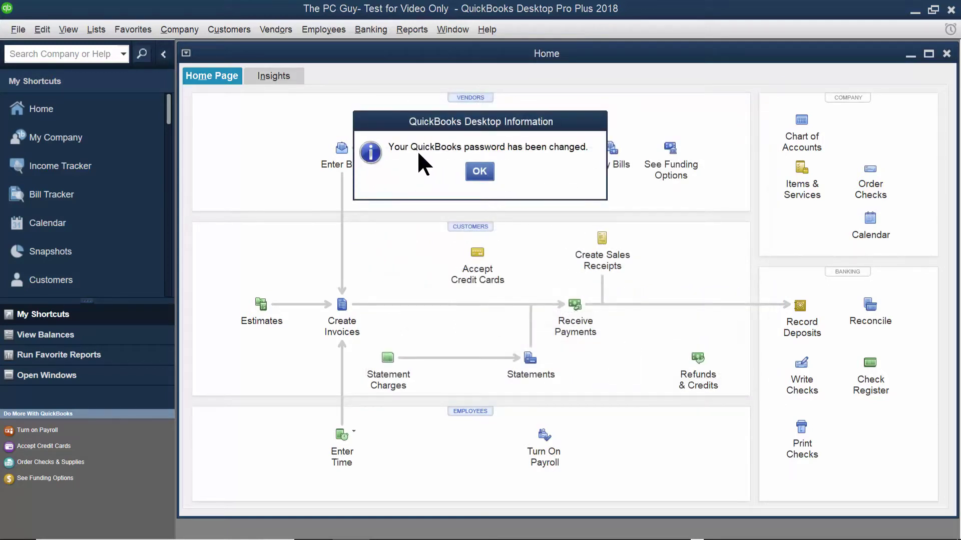
# Dismiss the confirmation, exit QuickBooks, and select the QuickBooks Pro Plus 2018 desktop shortcut.
pyautogui.click(481, 172)
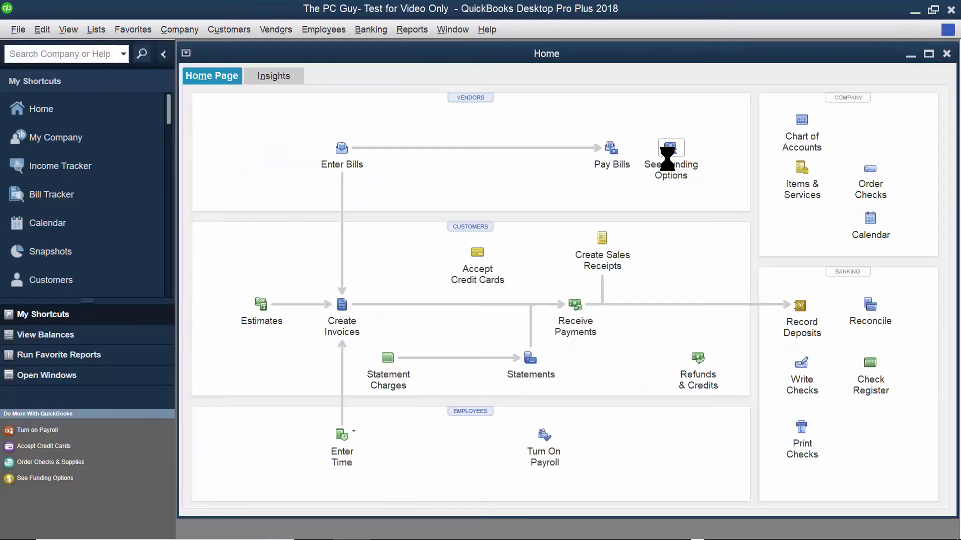
pyautogui.click(951, 10)
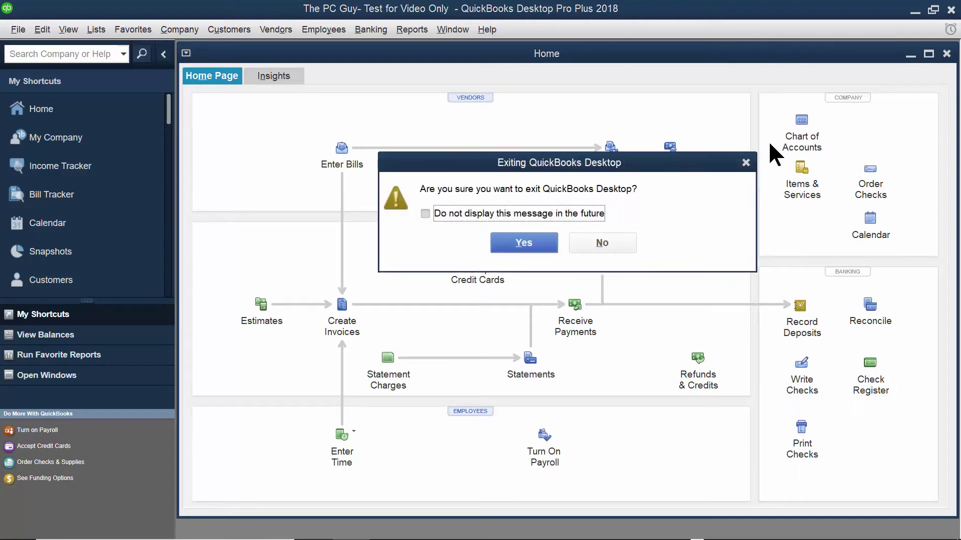
pyautogui.click(547, 250)
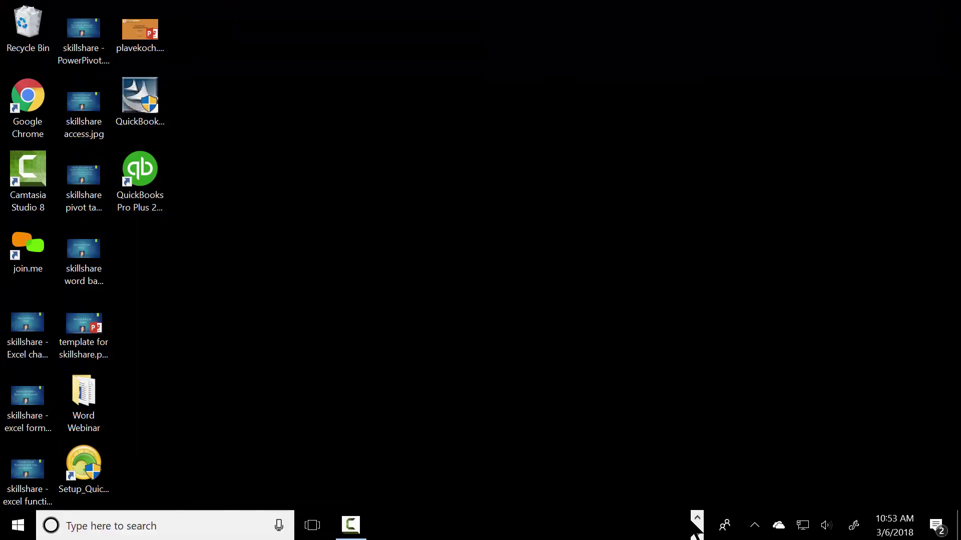
pyautogui.click(697, 518)
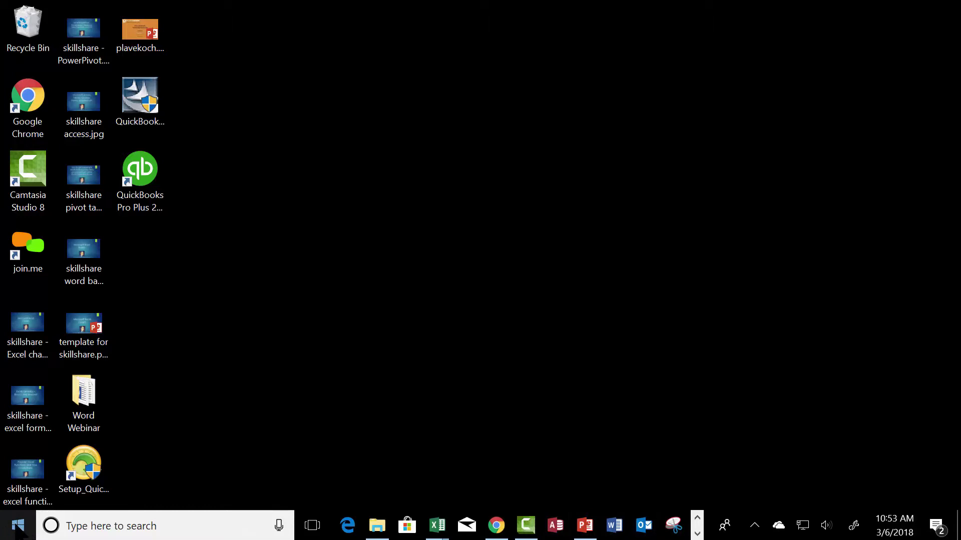
pyautogui.click(131, 168)
# Launch QuickBooks, attempt an admin login, and dismiss the incorrect password warning.
pyautogui.doubleClick(131, 168)
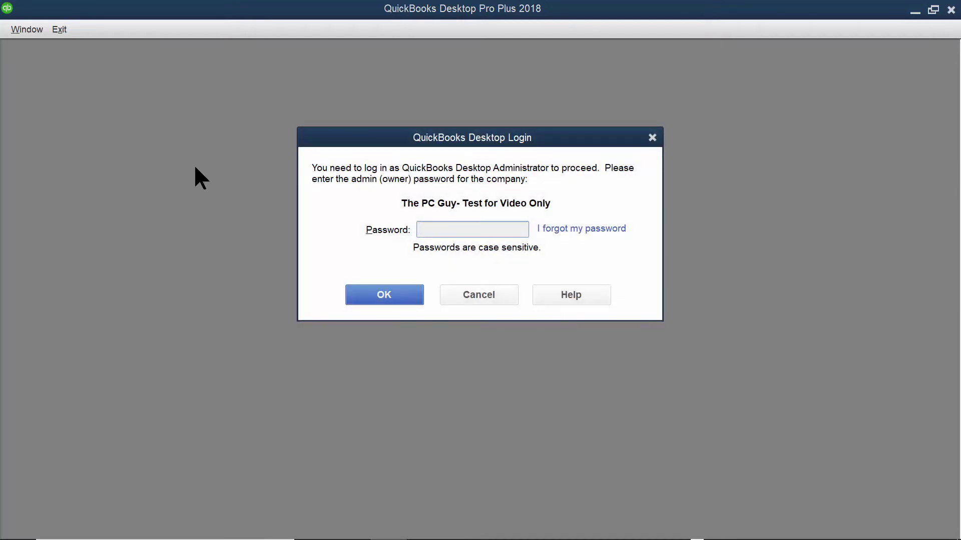
pyautogui.write('***')
pyautogui.click(408, 296)
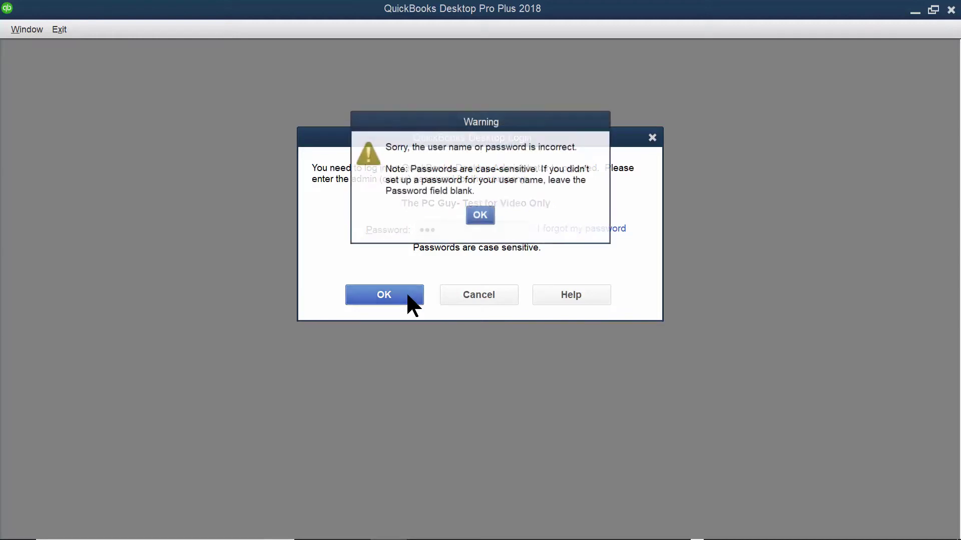
pyautogui.click(493, 220)
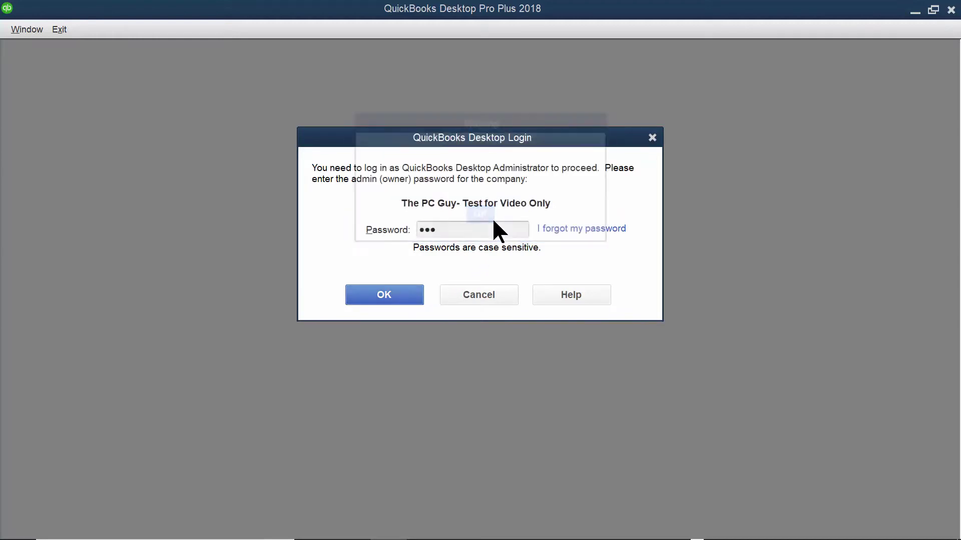
# Replace the wrong entry with the new admin password and log in.
pyautogui.click(457, 233)
pyautogui.moveTo(457, 234); pyautogui.dragTo(394, 239)
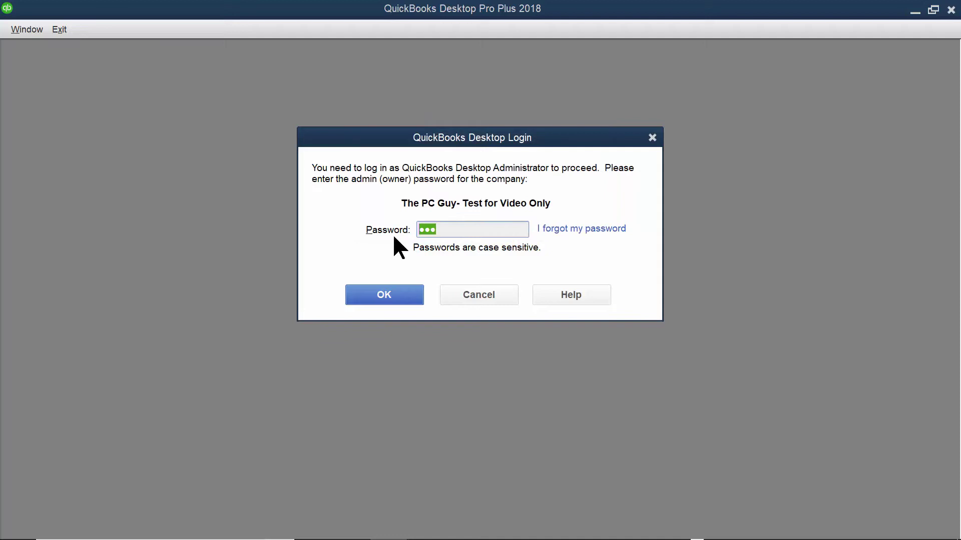
pyautogui.write('••••••••••')
pyautogui.click(397, 293)
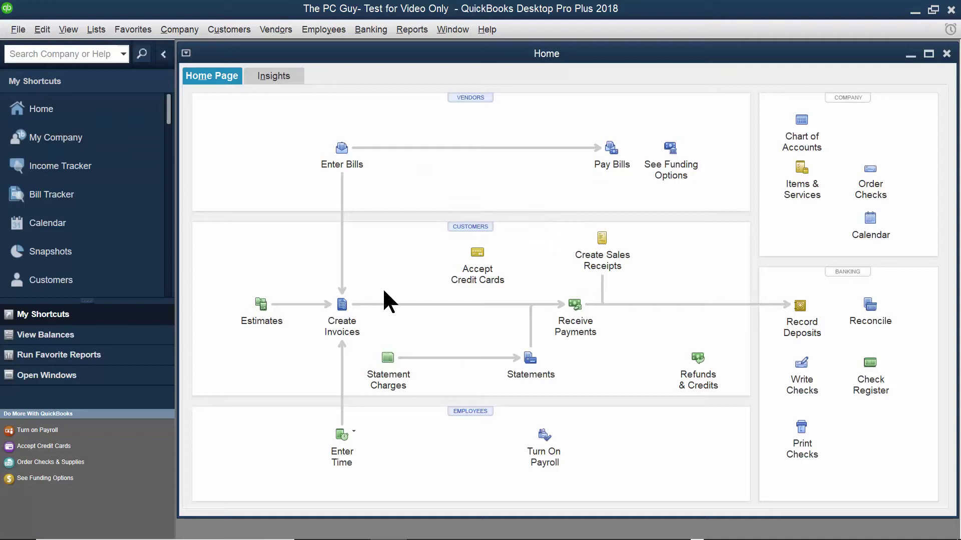
pyautogui.click(180, 30)
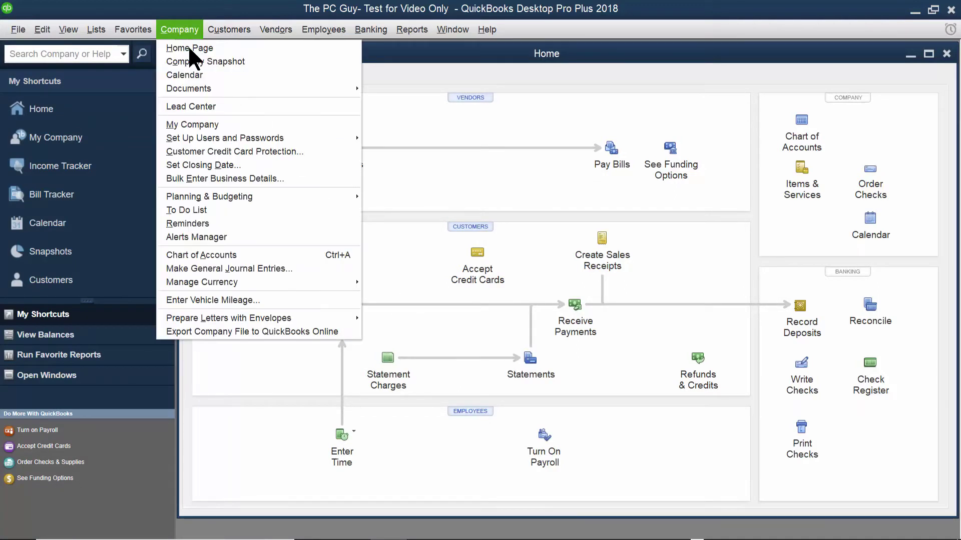
pyautogui.moveTo(220, 143)
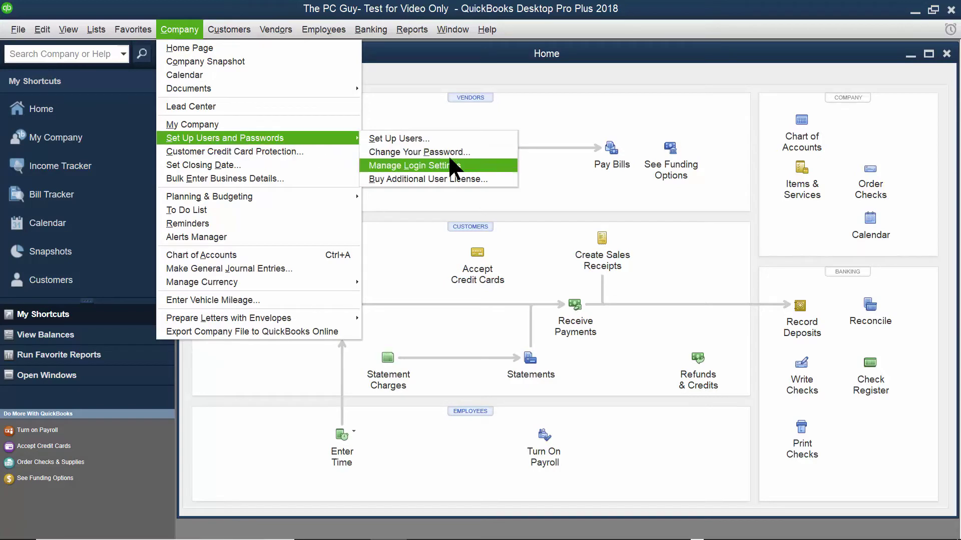
pyautogui.click(467, 152)
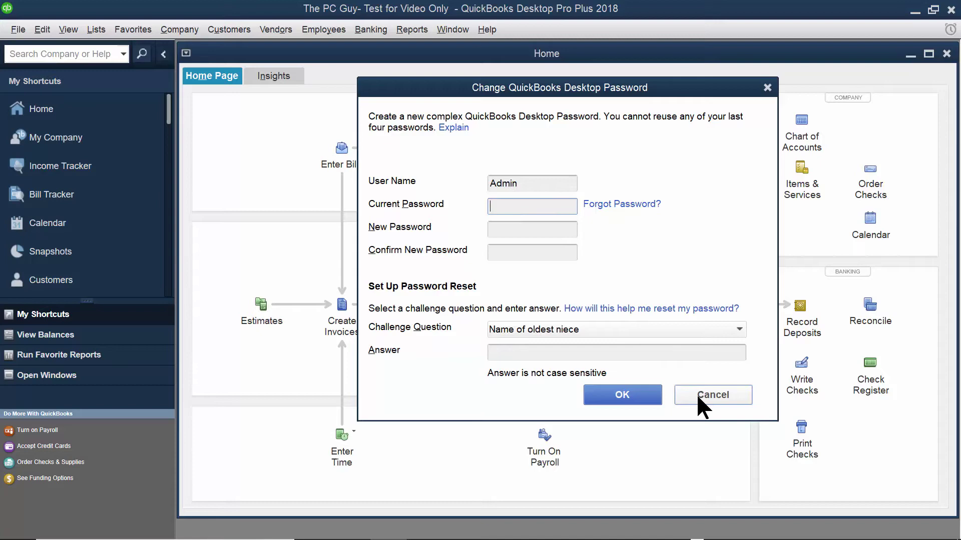
pyautogui.click(711, 395)
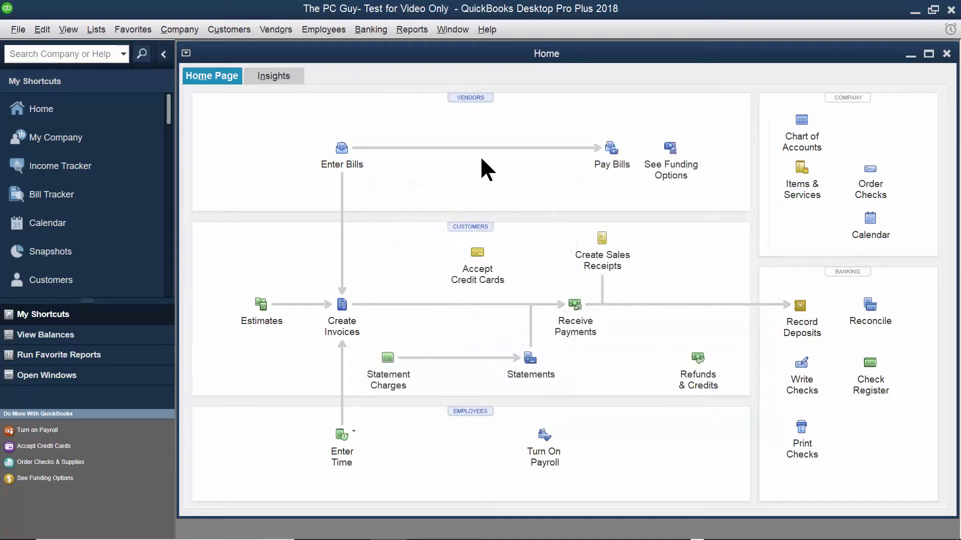
pyautogui.click(179, 29)
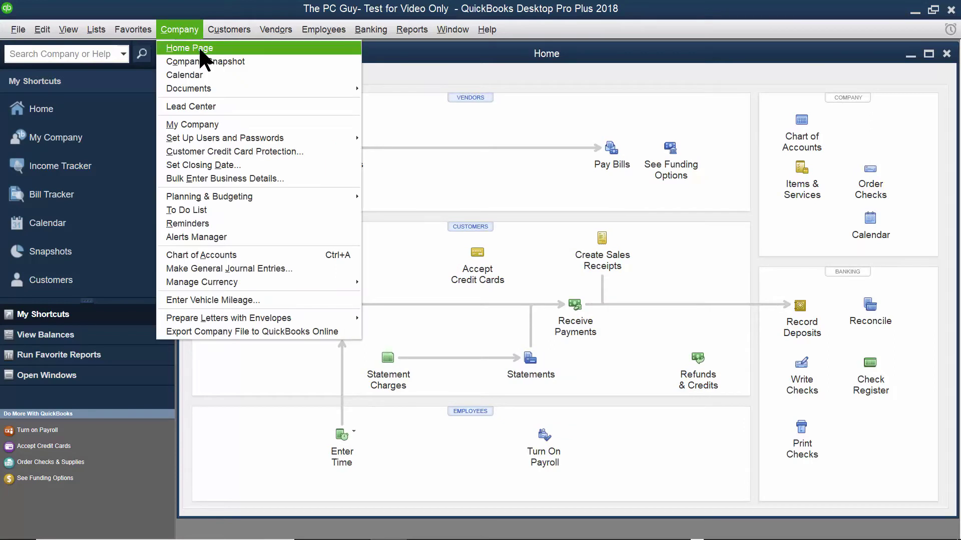
pyautogui.moveTo(223, 139)
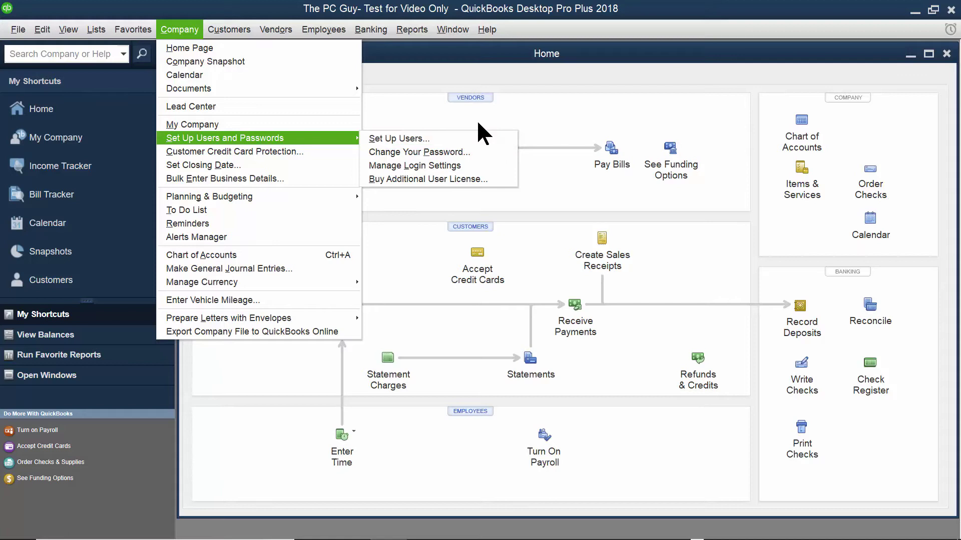
pyautogui.click(419, 144)
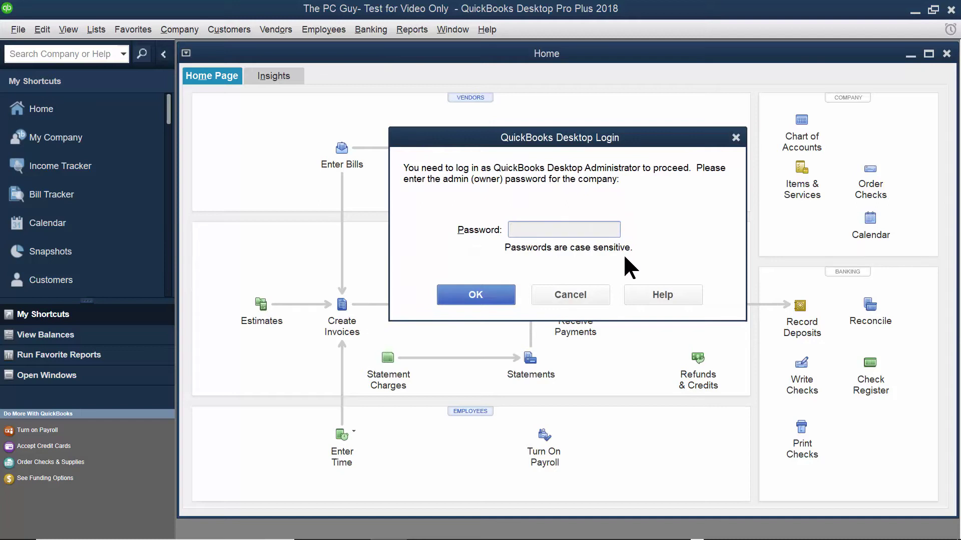
pyautogui.click(736, 142)
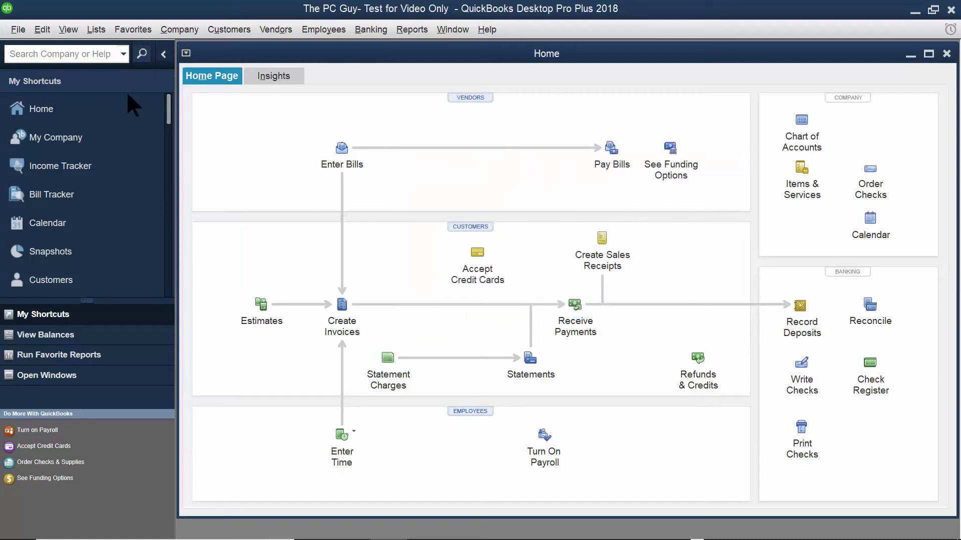
pyautogui.click(180, 30)
# In Manage Login Settings, try the 2 Days stay-logged-in option, then choose log off every time.
pyautogui.moveTo(186, 143)
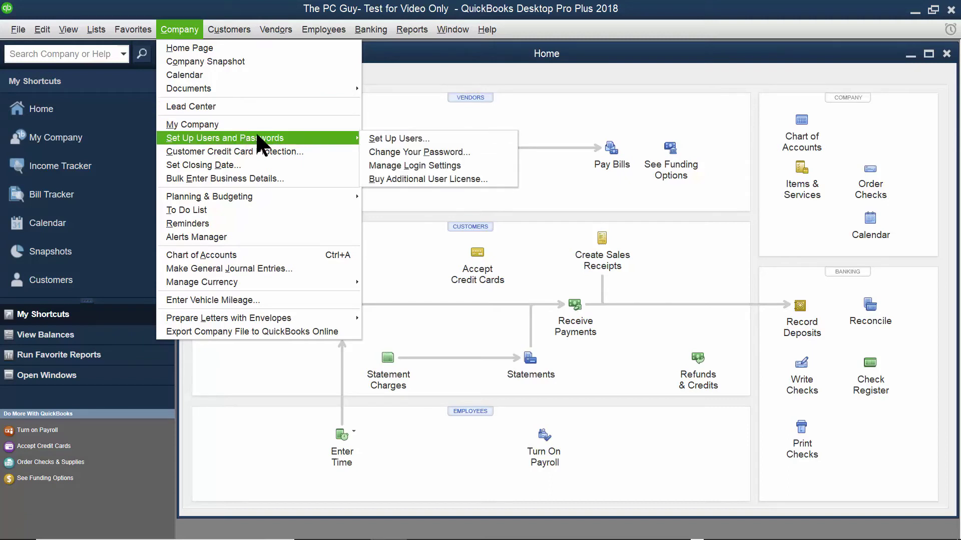
pyautogui.click(460, 164)
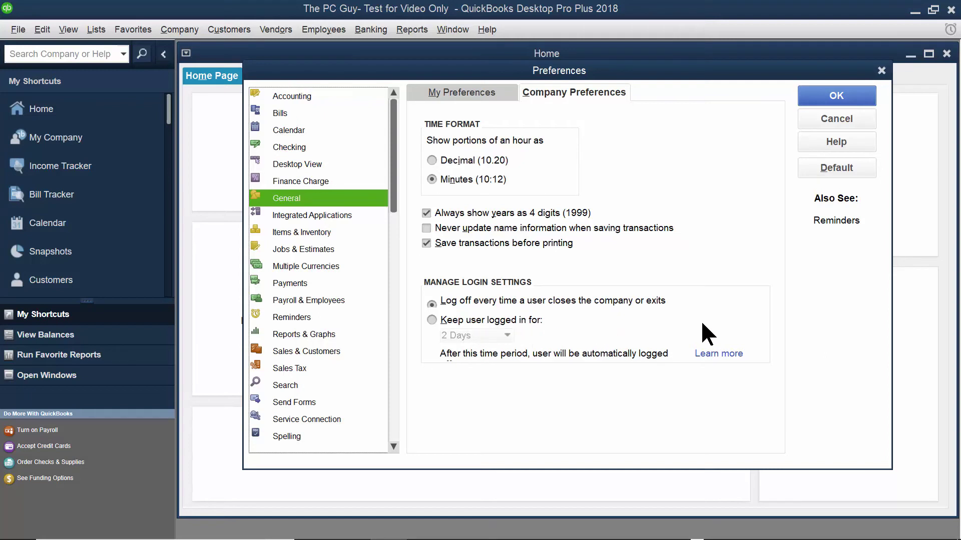
pyautogui.click(431, 320)
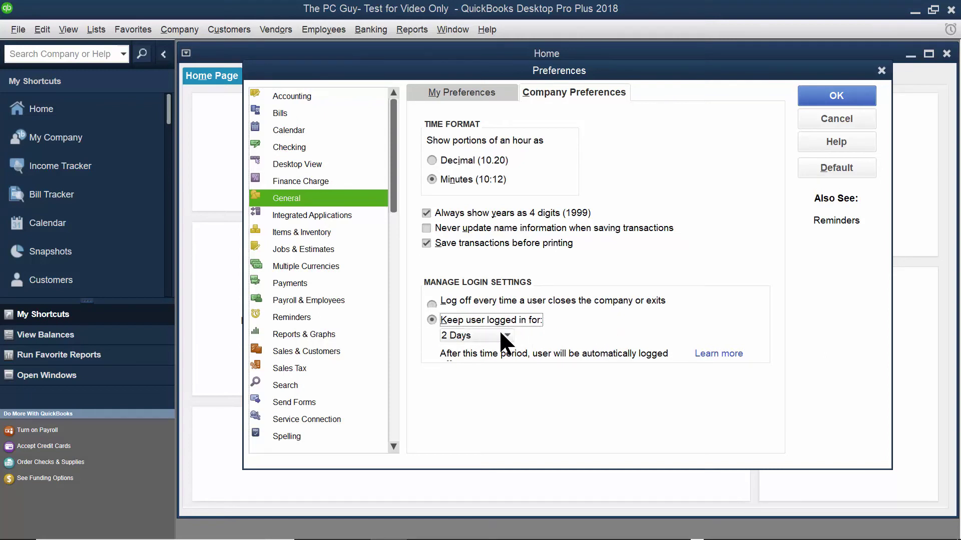
pyautogui.click(506, 336)
pyautogui.click(507, 336)
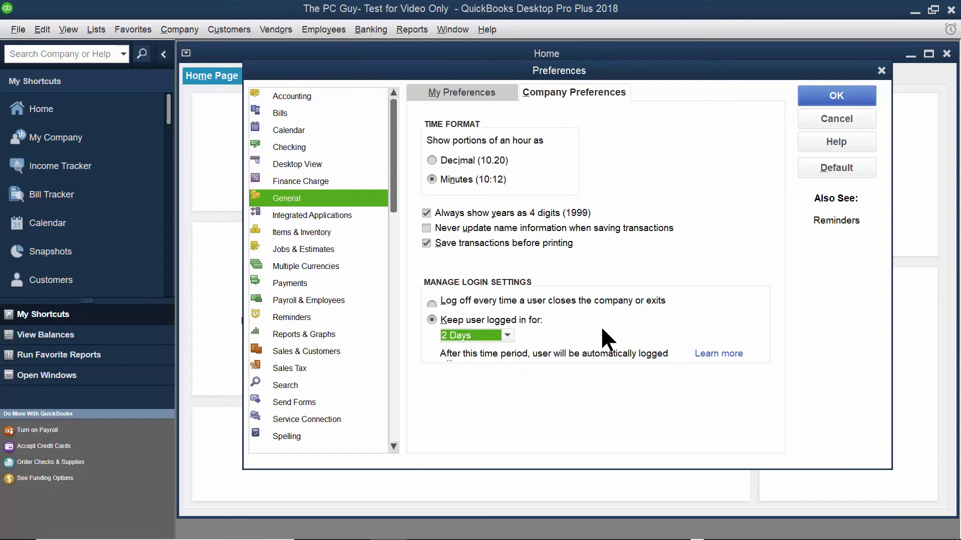
pyautogui.click(437, 303)
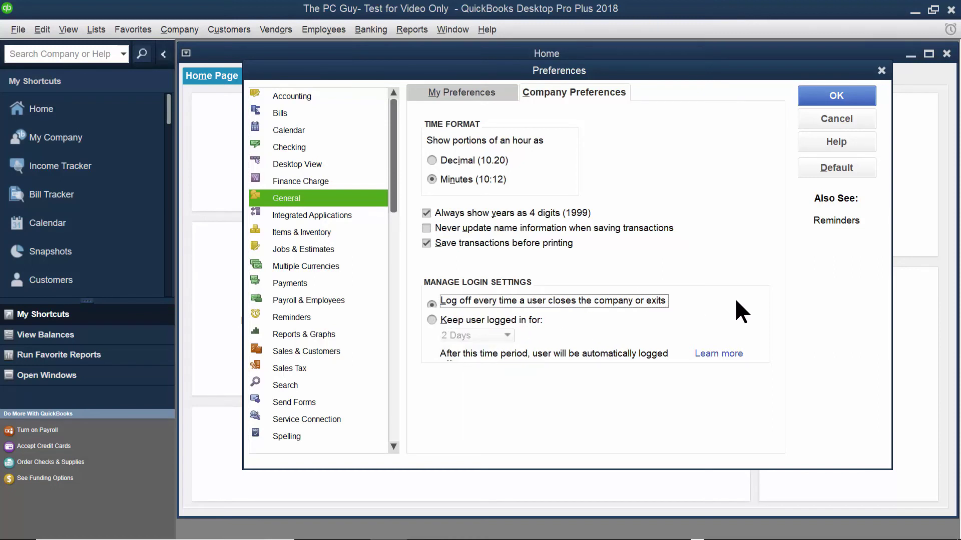